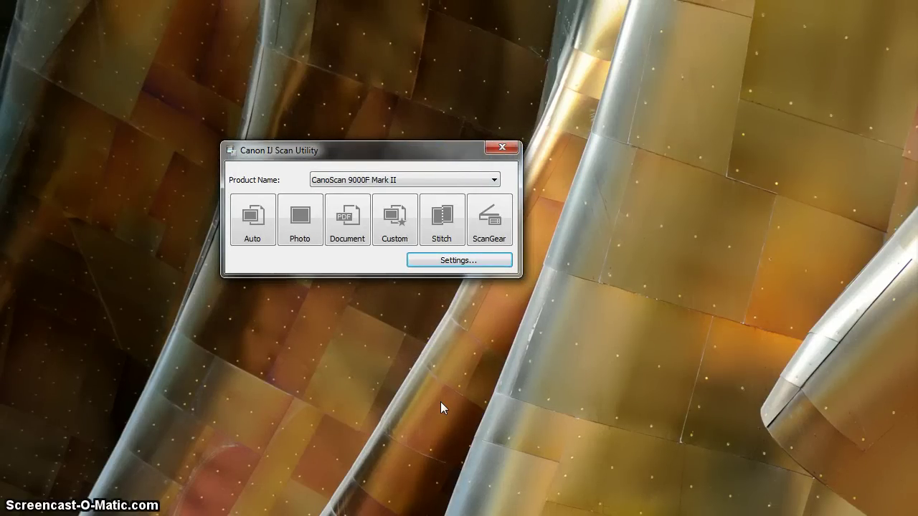
# Open the scan utility's settings, review the ScanGear save options and accept them
pyautogui.click(422, 263)
pyautogui.moveTo(458, 148); pyautogui.dragTo(590, 167)
pyautogui.moveTo(391, 180); pyautogui.dragTo(457, 184)
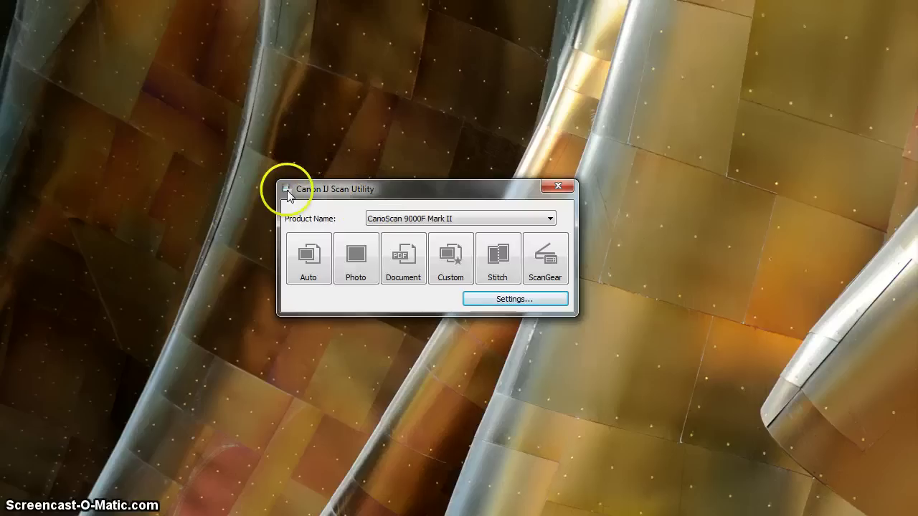
pyautogui.click(479, 300)
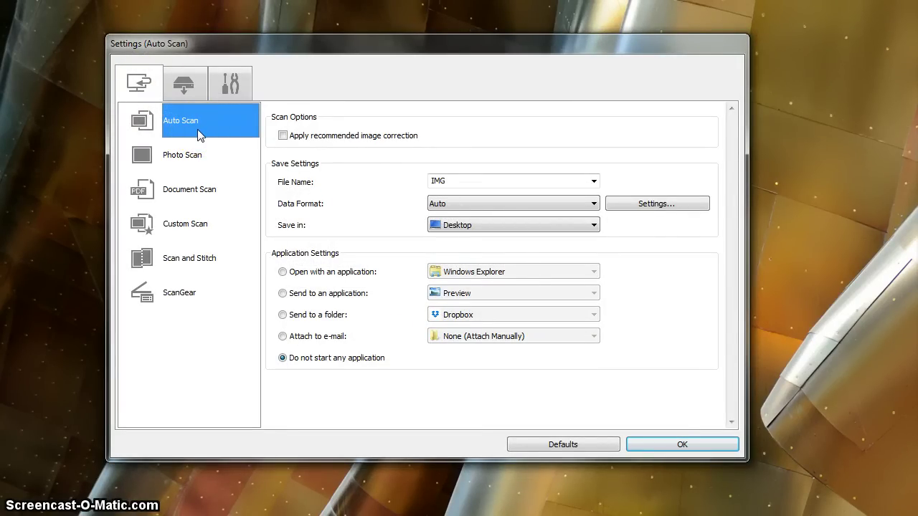
pyautogui.click(172, 290)
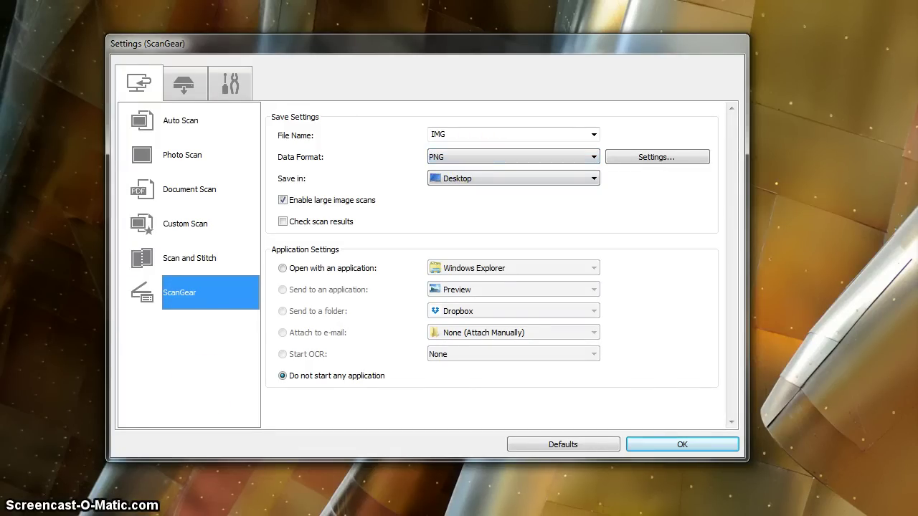
pyautogui.click(681, 446)
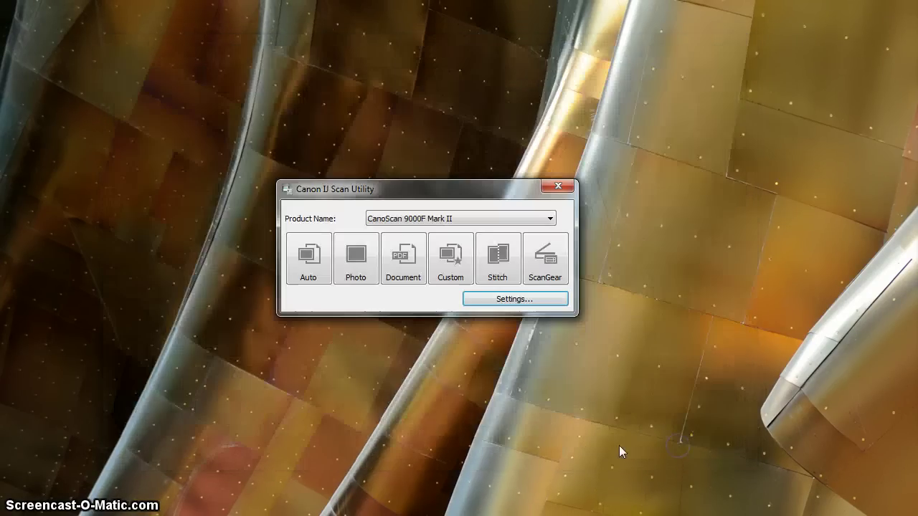
# Open ScanGear and set the color mode to Color(48bit)
pyautogui.click(545, 259)
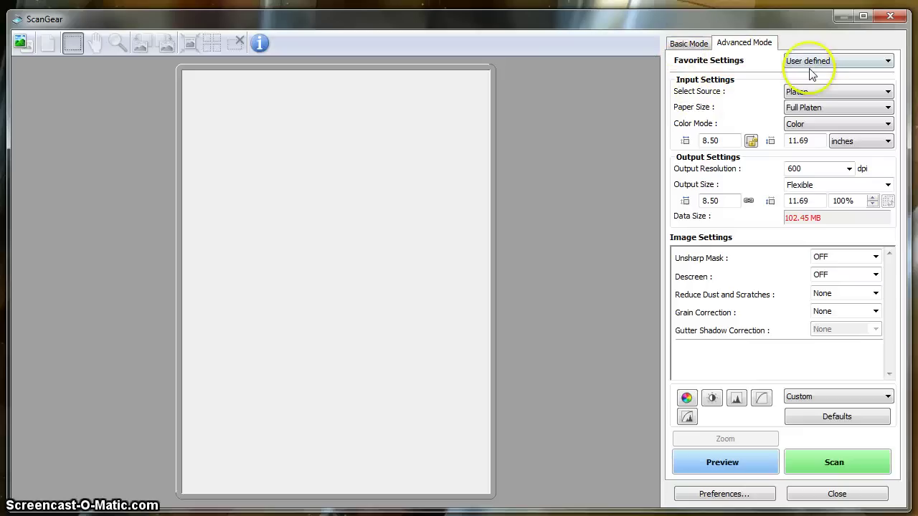
pyautogui.click(826, 126)
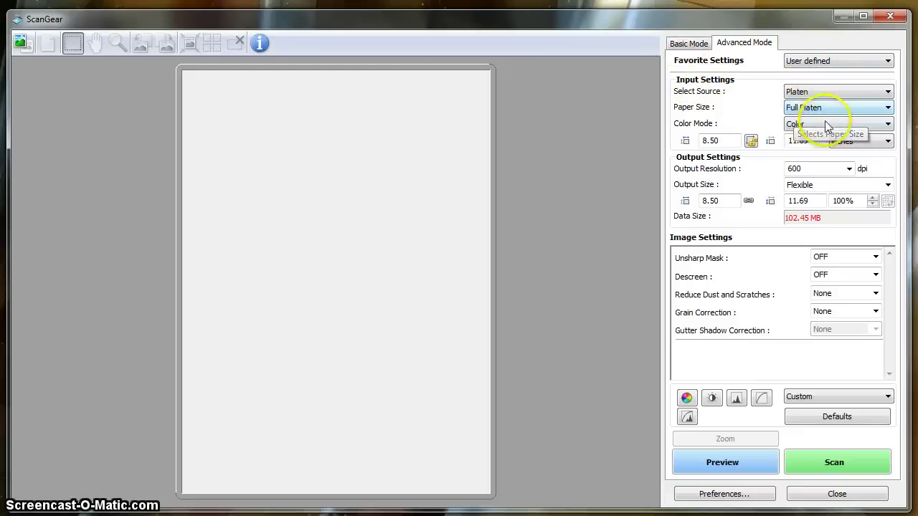
pyautogui.click(760, 128)
pyautogui.click(793, 124)
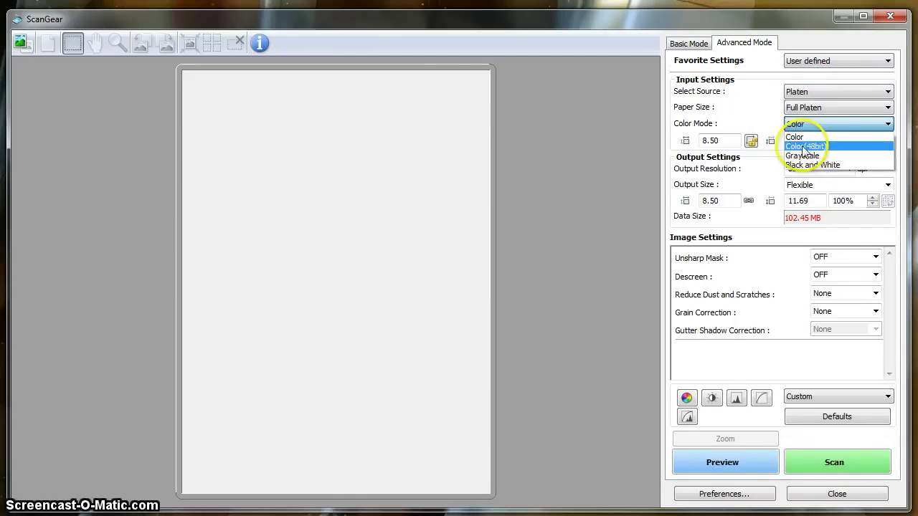
pyautogui.click(849, 148)
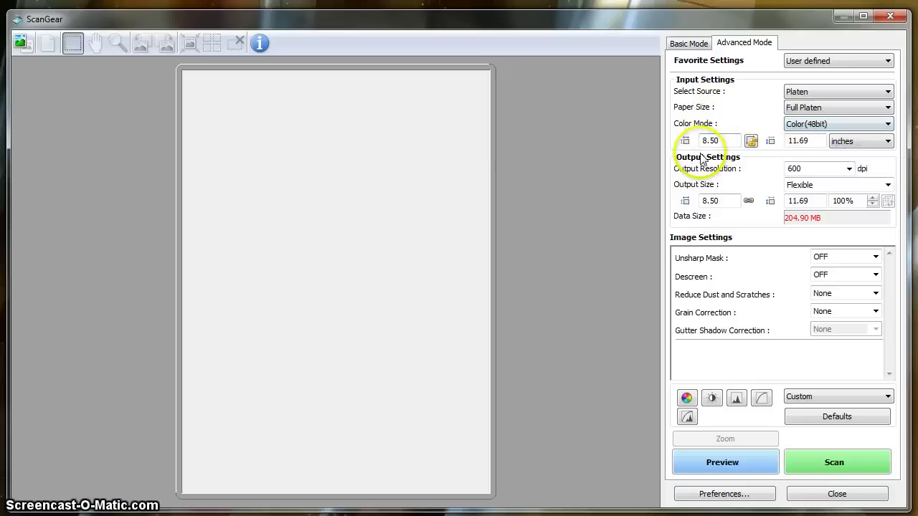
# Review the available choices for output resolution, Unsharp Mask and Descreen
pyautogui.click(849, 170)
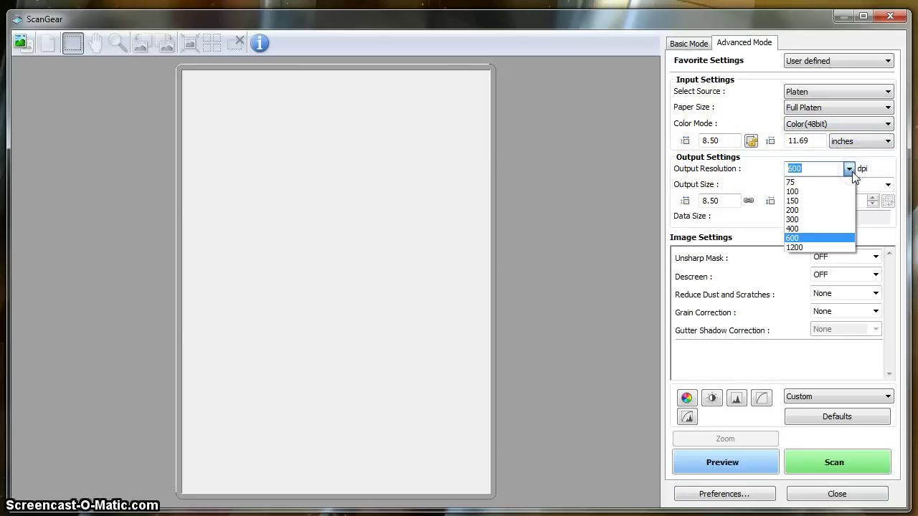
pyautogui.click(852, 171)
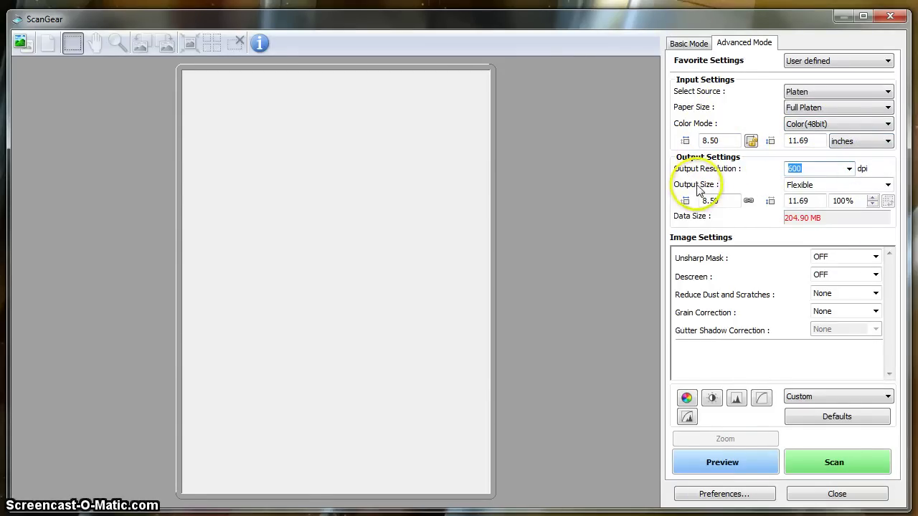
pyautogui.click(876, 258)
pyautogui.click(876, 258)
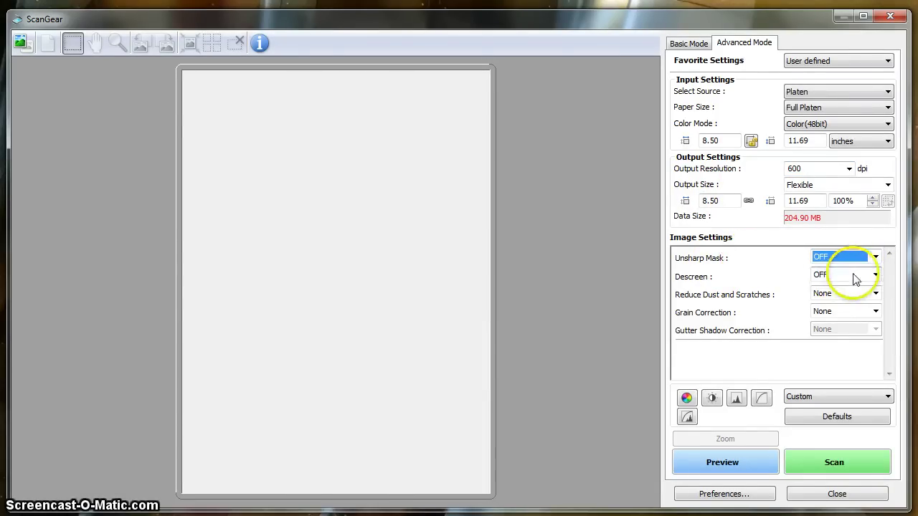
pyautogui.click(856, 276)
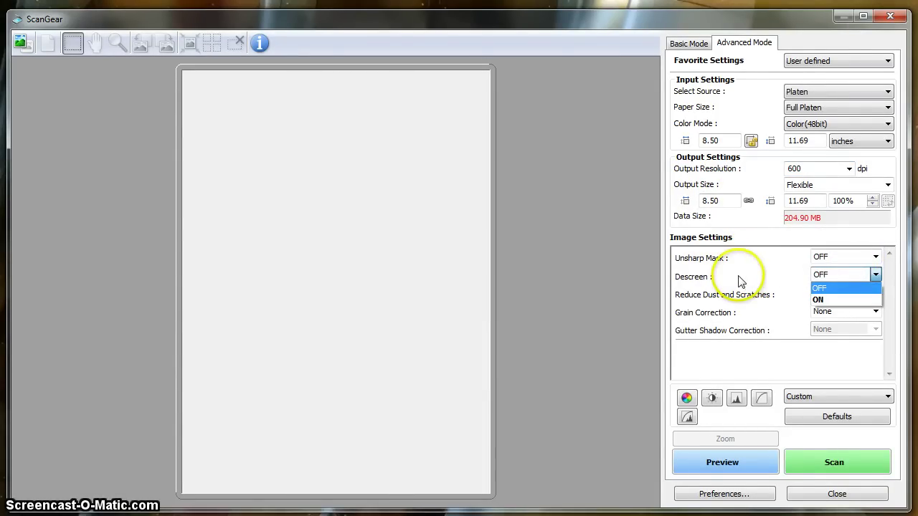
pyautogui.click(740, 281)
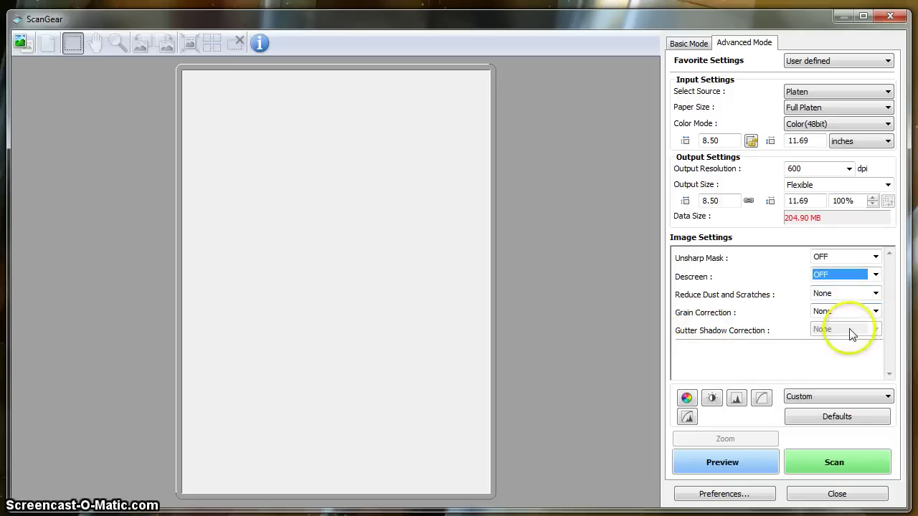
# Reset the image settings to their defaults and check the Saturation/Color Balance and Brightness/Contrast adjustments
pyautogui.click(812, 424)
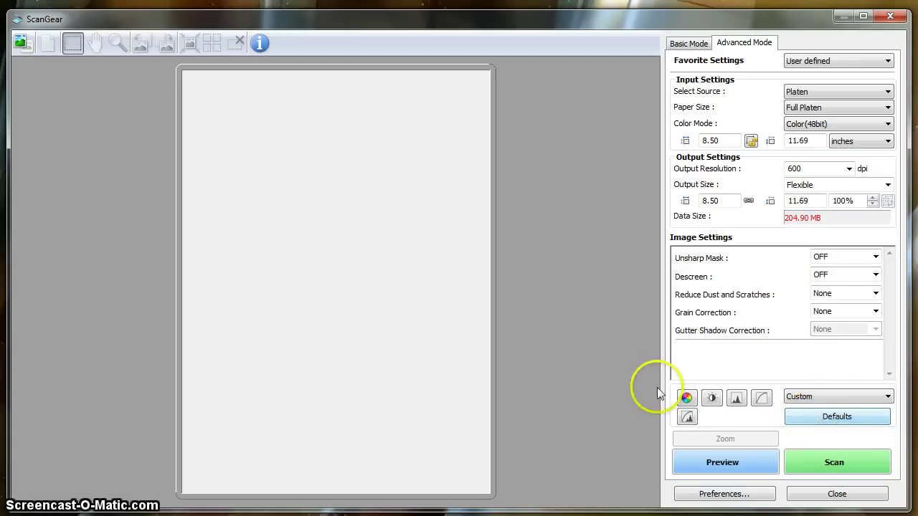
pyautogui.click(687, 398)
pyautogui.click(558, 112)
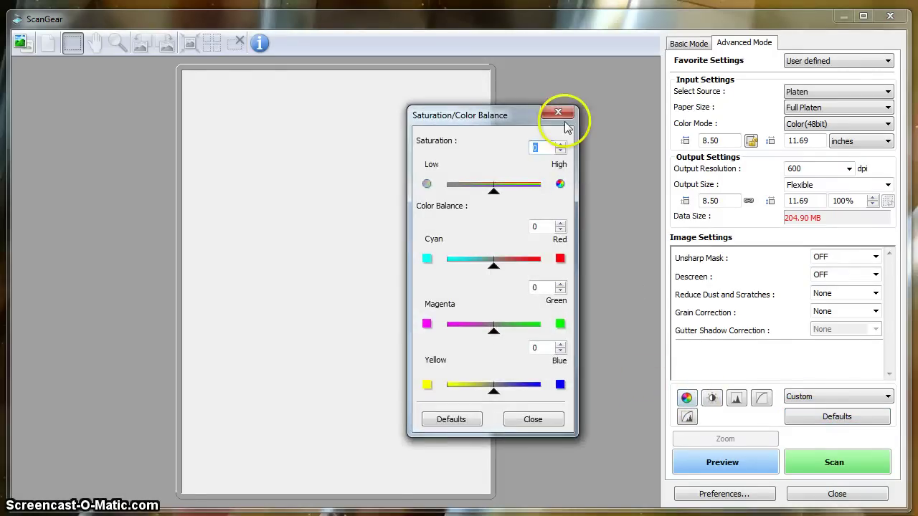
pyautogui.click(712, 399)
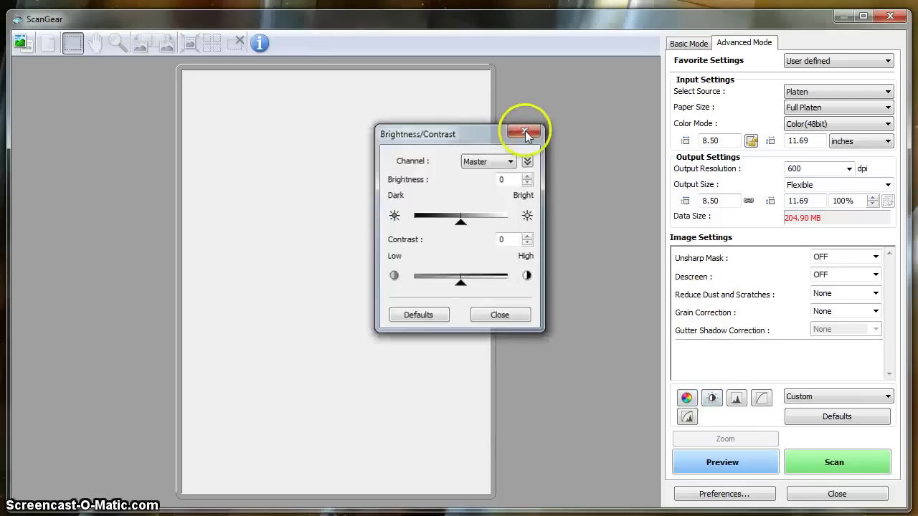
pyautogui.click(536, 130)
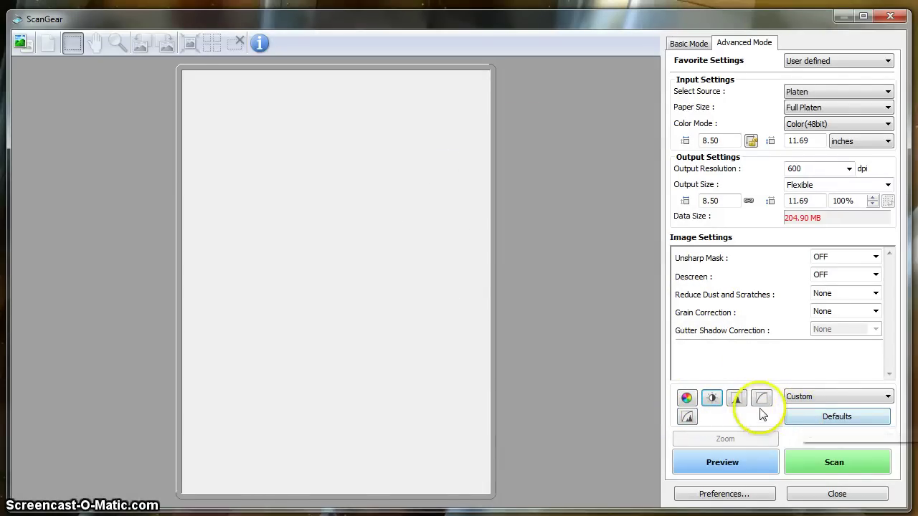
# Open the ScanGear preferences and accept "Do not use quiet mode" in the Quiet Settings
pyautogui.click(746, 500)
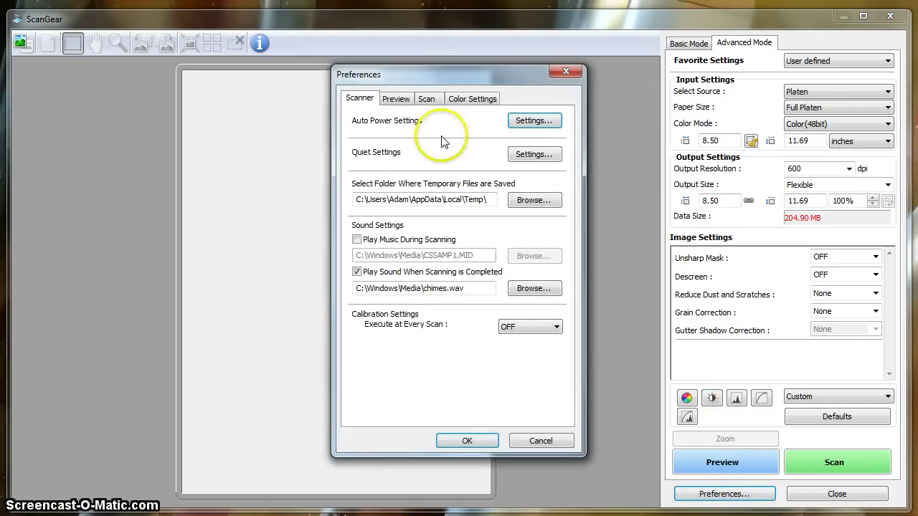
pyautogui.moveTo(434, 78); pyautogui.dragTo(532, 79)
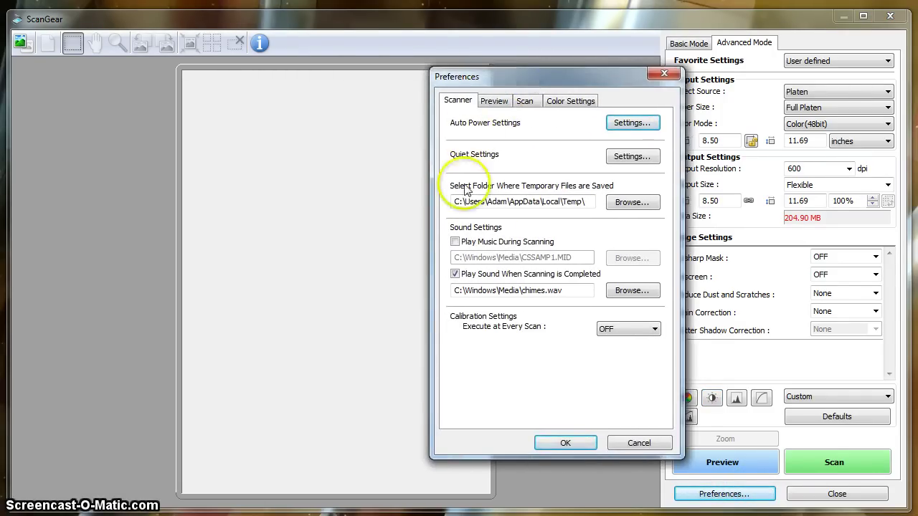
pyautogui.click(608, 158)
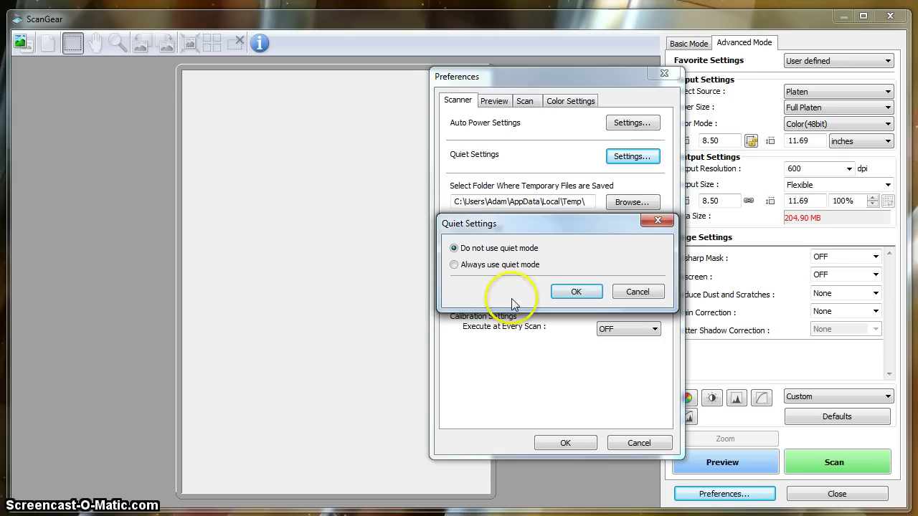
pyautogui.press('Return')
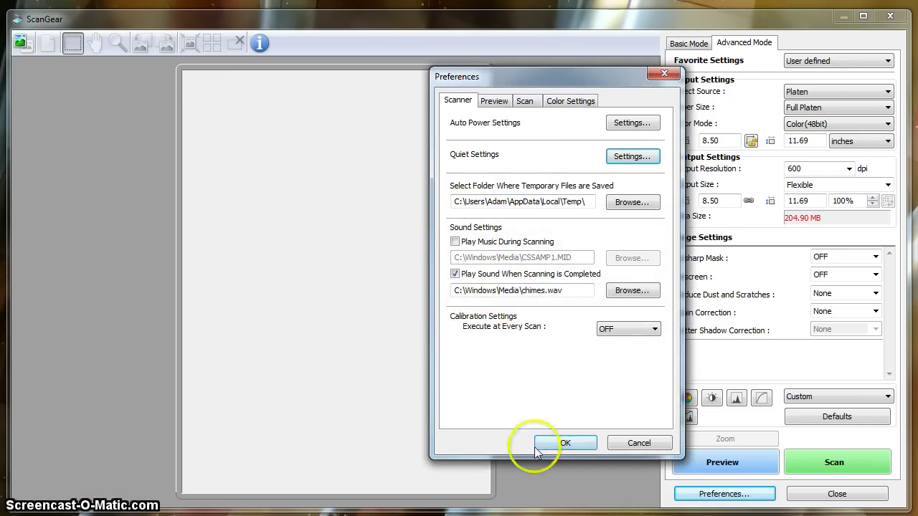
# Check the scan preferences, set color matching to None with the default monitor gamma, and accept the preferences
pyautogui.click(530, 103)
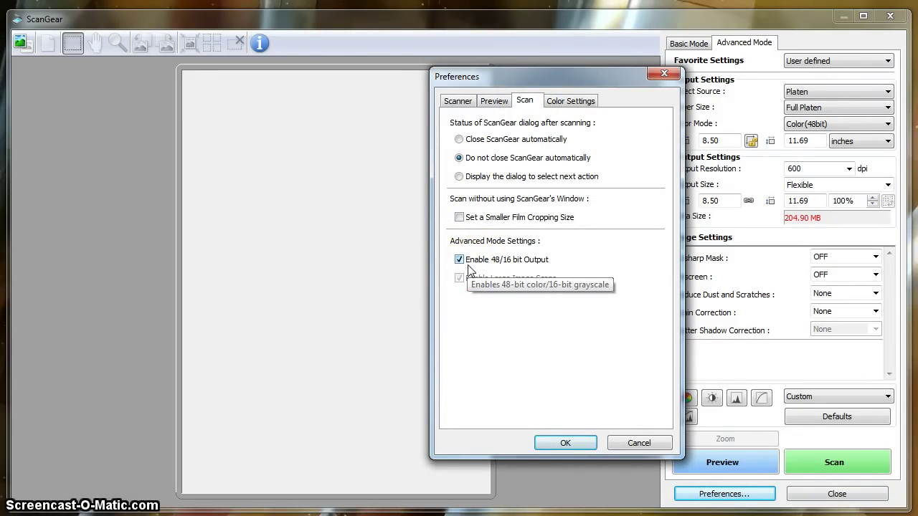
pyautogui.click(589, 102)
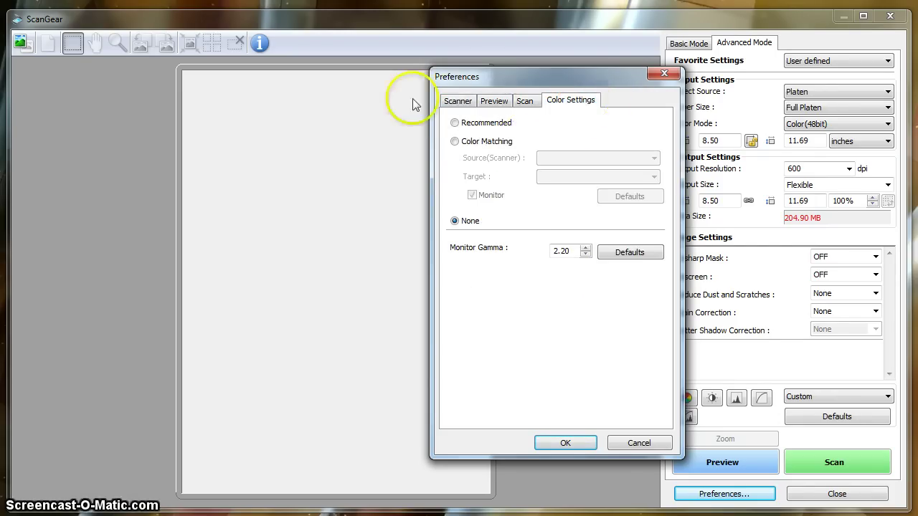
pyautogui.click(454, 221)
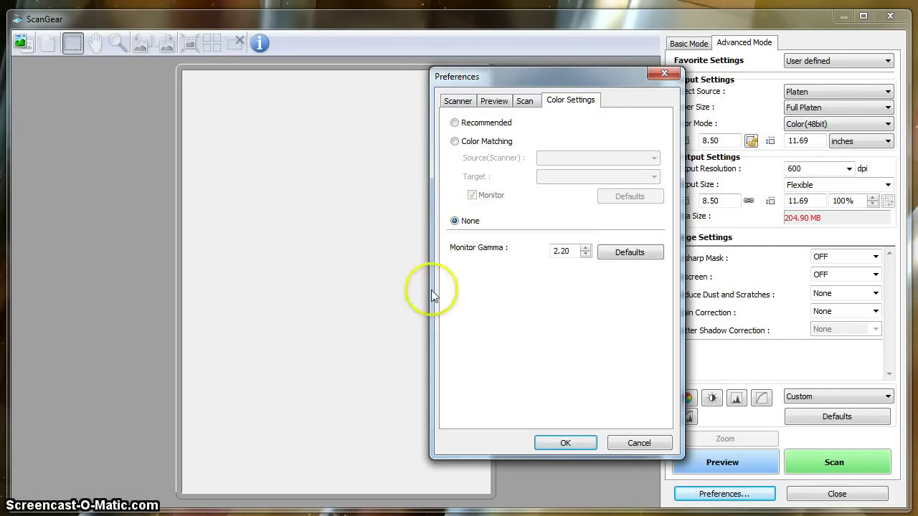
pyautogui.click(614, 258)
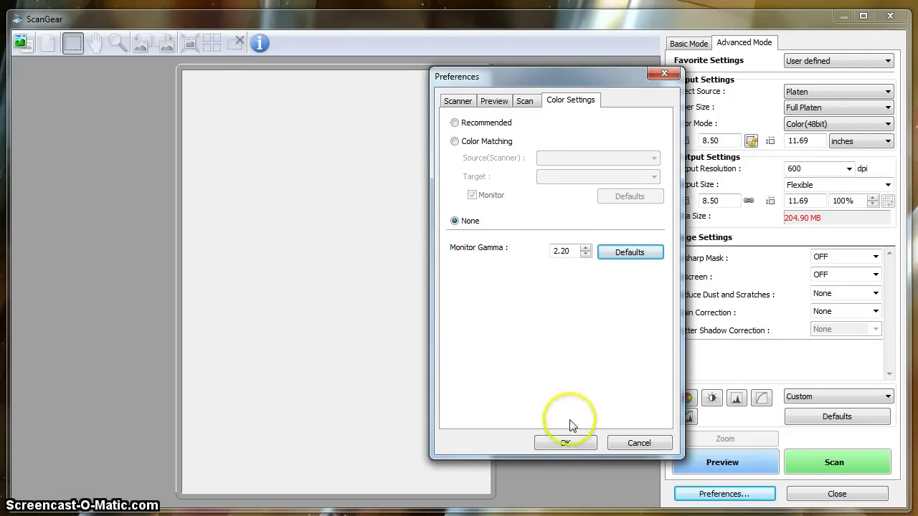
pyautogui.click(563, 440)
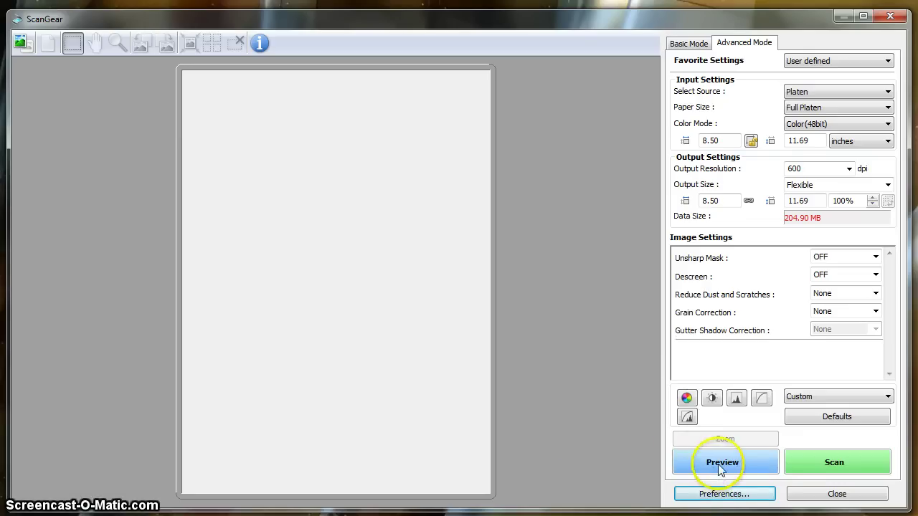
# Preview the platen and scan the two cards with the crop area enlarged to about 5.69 by 3.76 inches
pyautogui.click(692, 465)
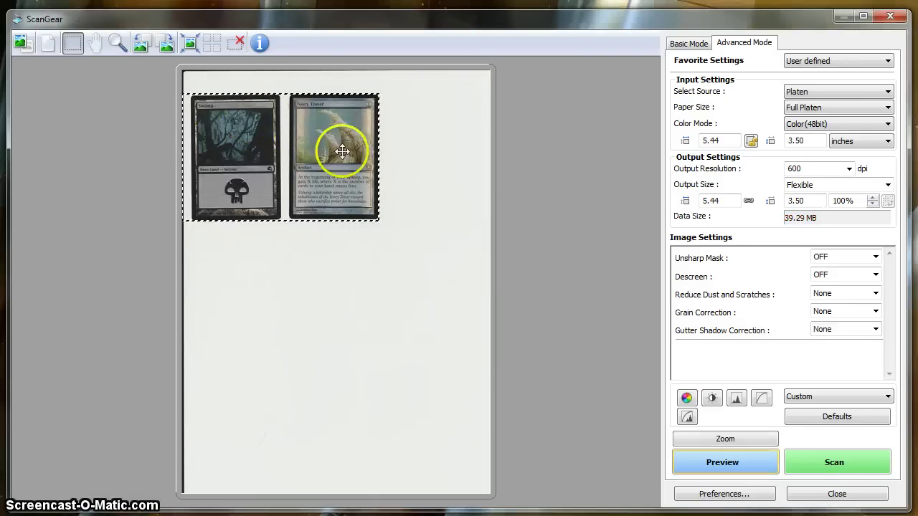
pyautogui.moveTo(381, 225); pyautogui.dragTo(386, 226)
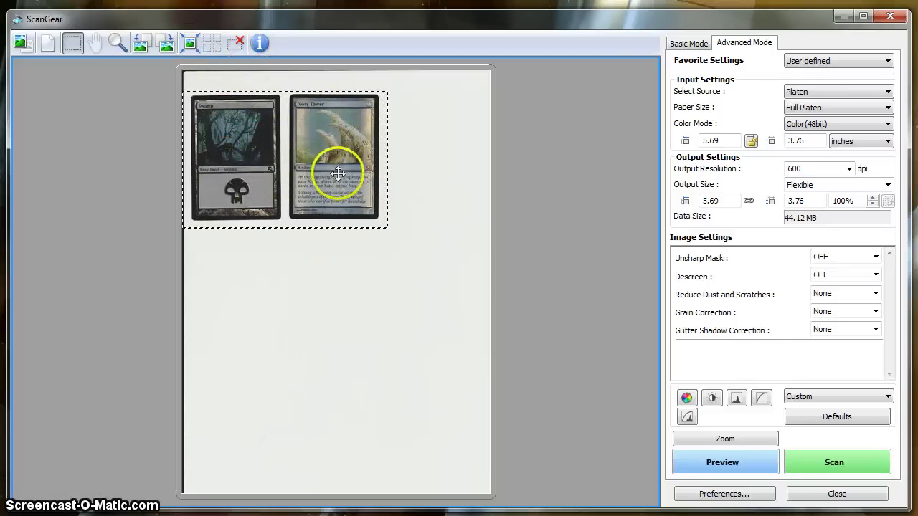
pyautogui.click(819, 462)
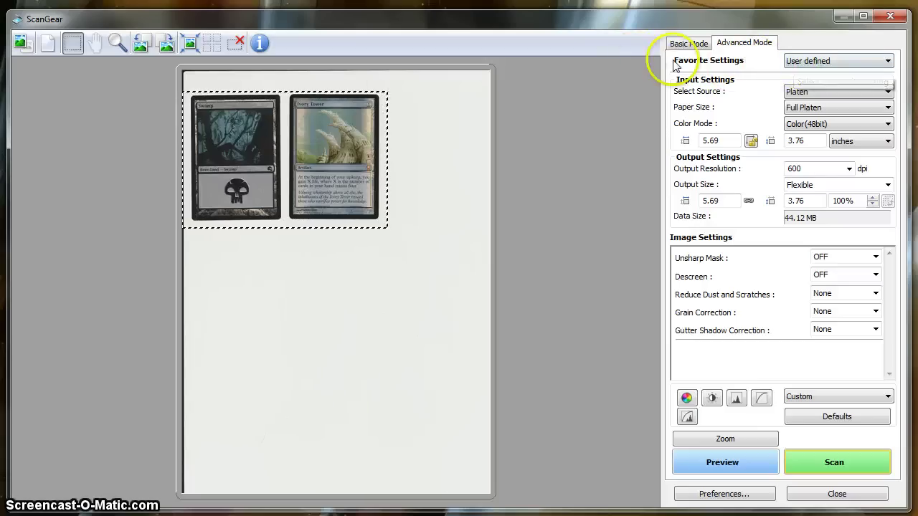
# Save the current scan configuration as a favorite setting named Raw Scan
pyautogui.click(799, 61)
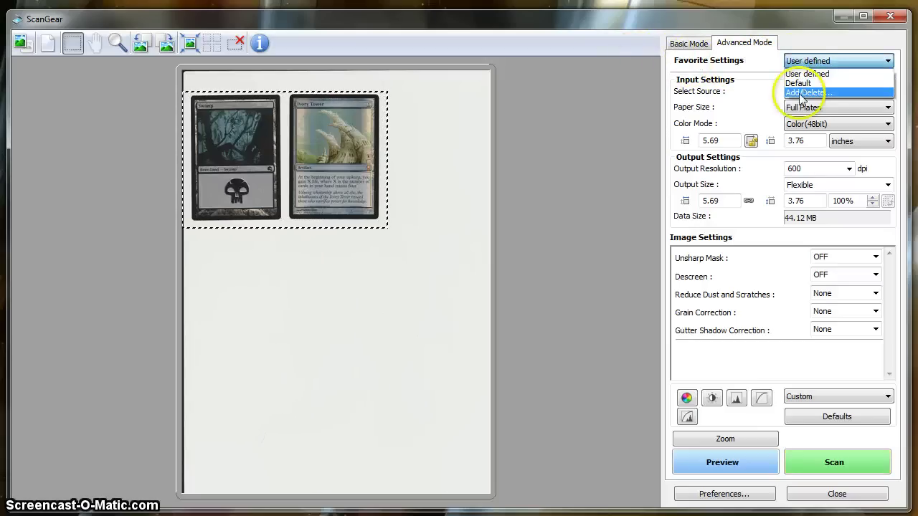
pyautogui.click(802, 93)
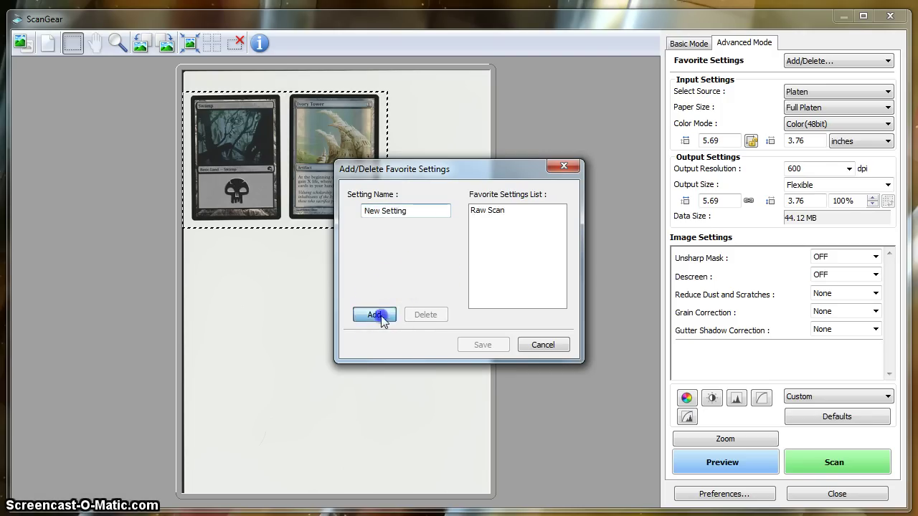
pyautogui.click(483, 345)
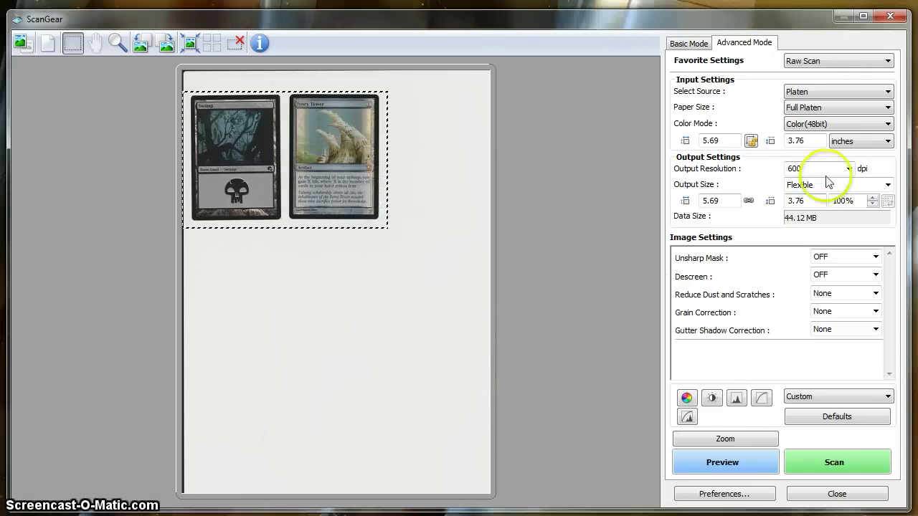
# Choose the Raw Scan favorite setting in Advanced Mode
pyautogui.click(864, 62)
pyautogui.click(740, 45)
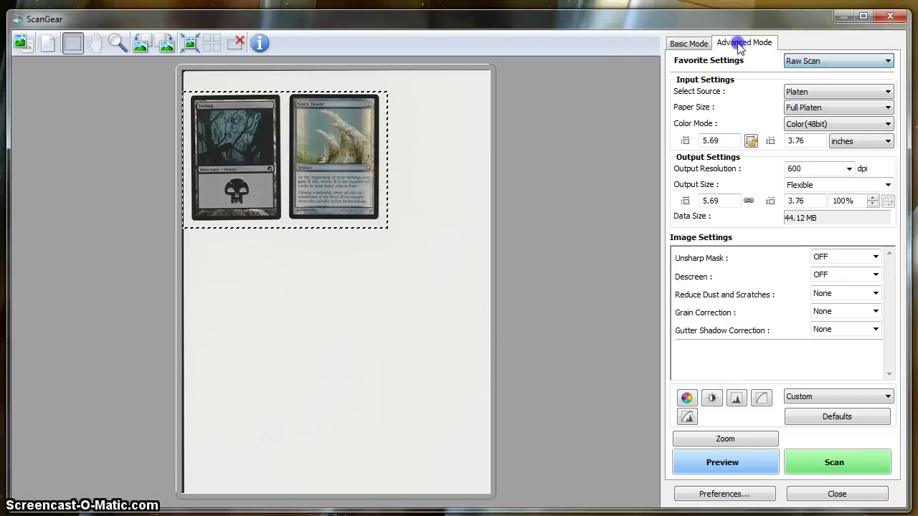
pyautogui.click(821, 63)
pyautogui.click(799, 90)
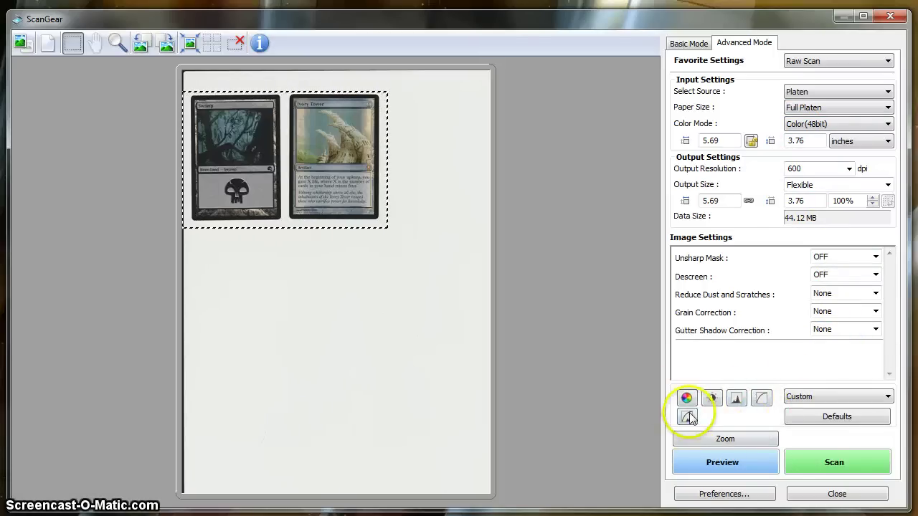
# Recheck the preferences and the favorite settings list, and close ScanGear
pyautogui.click(727, 495)
pyautogui.press('Escape')
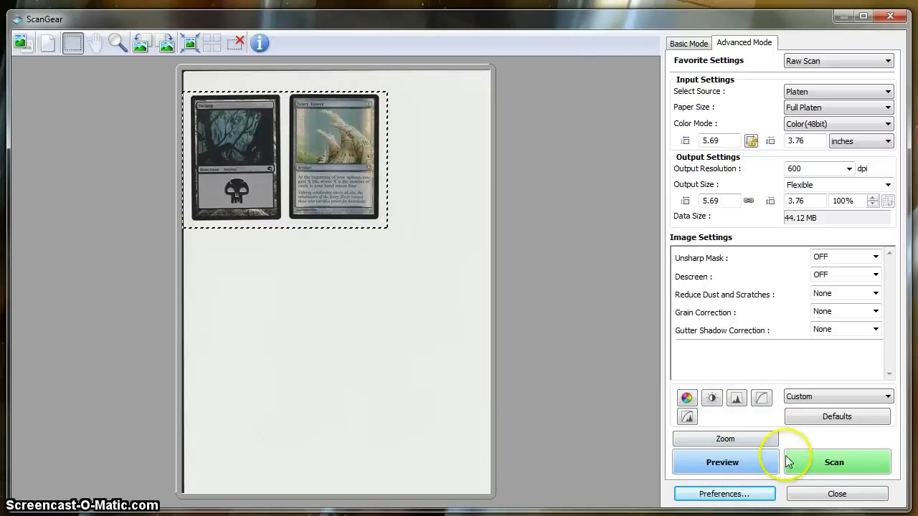
pyautogui.click(815, 62)
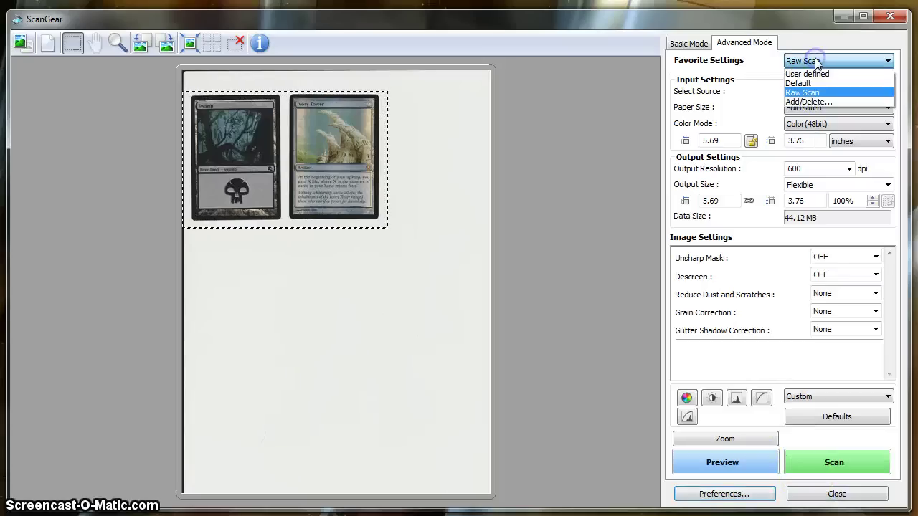
pyautogui.click(815, 61)
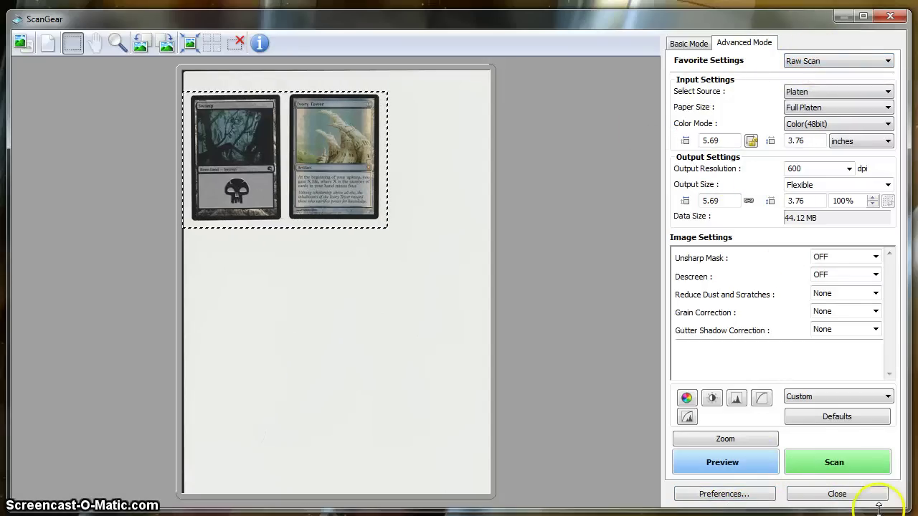
pyautogui.click(837, 494)
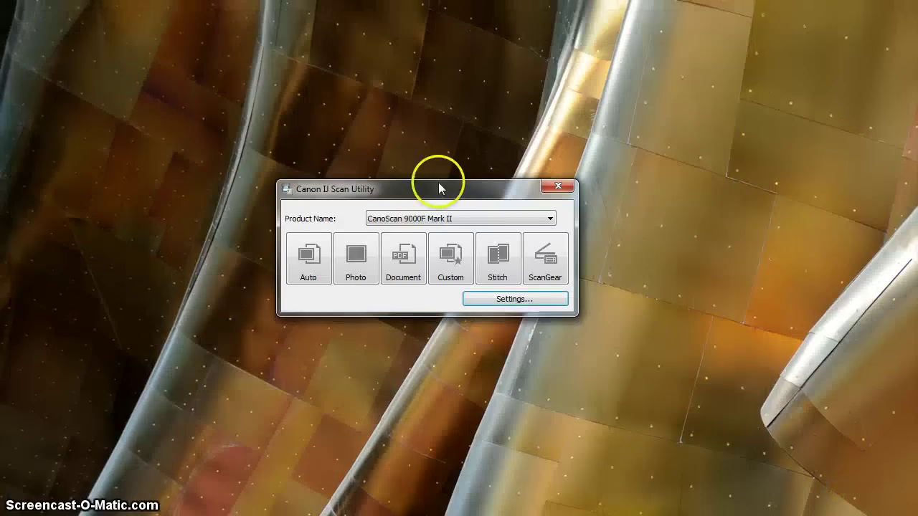